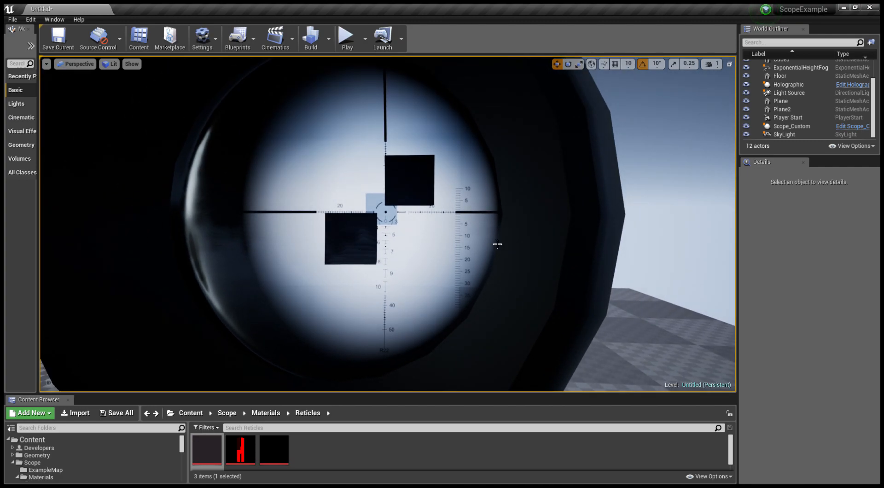
- Examine the scope's eyepiece, lens reflections and reticle from different angles and distances
right_drag(529, 252, 426, 233)
key(s)
right_drag(503, 205, 571, 217)
key(w)
key(d)
key(a)
right_drag(356, 213, 347, 213)
right_drag(447, 234, 368, 223)
key(w)
key(d)
right_drag(378, 190, 442, 198)
key(a)
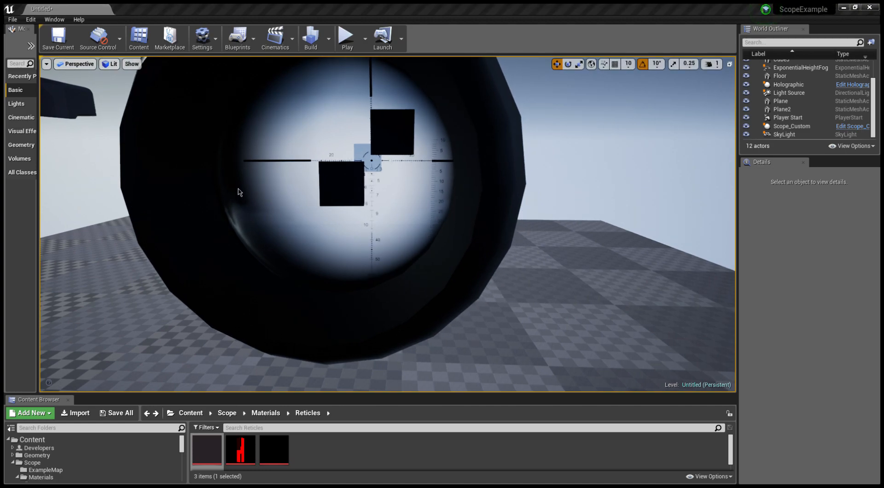
- Inspect the scope lens in the Shader Complexity view mode, and return the viewport to Lit
key(alt+8)
right_drag(367, 208, 330, 185)
key(s)
key(a)
key(d)
key(d)
key(a)
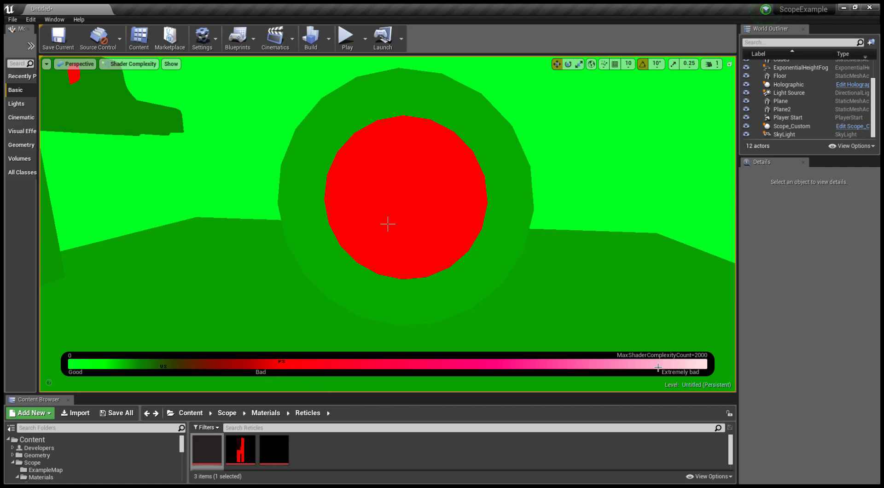
click(116, 66)
click(124, 87)
- Examine how the scope's sight picture and edge shadow react to sideways viewing offsets
key(d)
mouse_move(388, 224)
right_down()
mouse_move(382, 230)
mouse_move(387, 193)
mouse_move(410, 186)
mouse_move(410, 203)
mouse_move(378, 216)
mouse_move(442, 219)
mouse_move(386, 221)
right_up()
key(w)
key(w)
key(s)
key(a)
key(a)
key(d)
key(d)
key(a)
key(a)
key(d)
key(d)
key(a)
key(d)
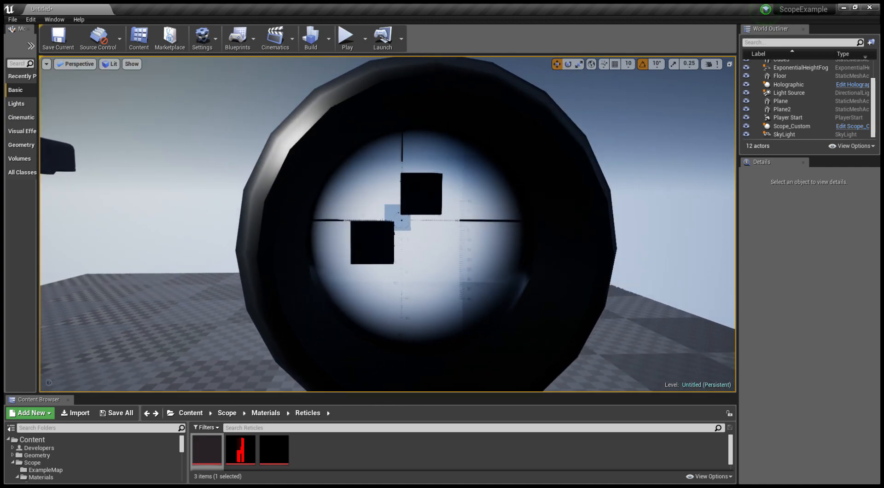
- Examine the scope's magnified image from far away and close up
scroll(403, 243, down, 8)
scroll(403, 243, up, 4)
scroll(403, 243, down, 12)
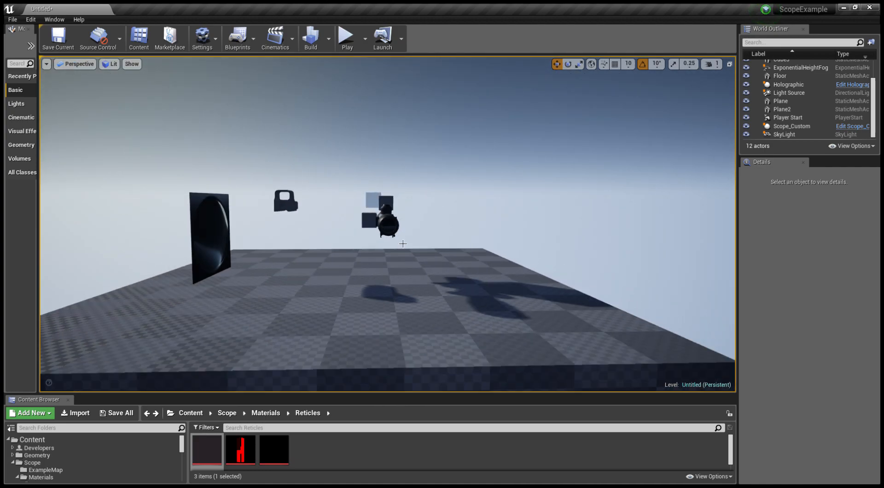
scroll(441, 266, up, 6)
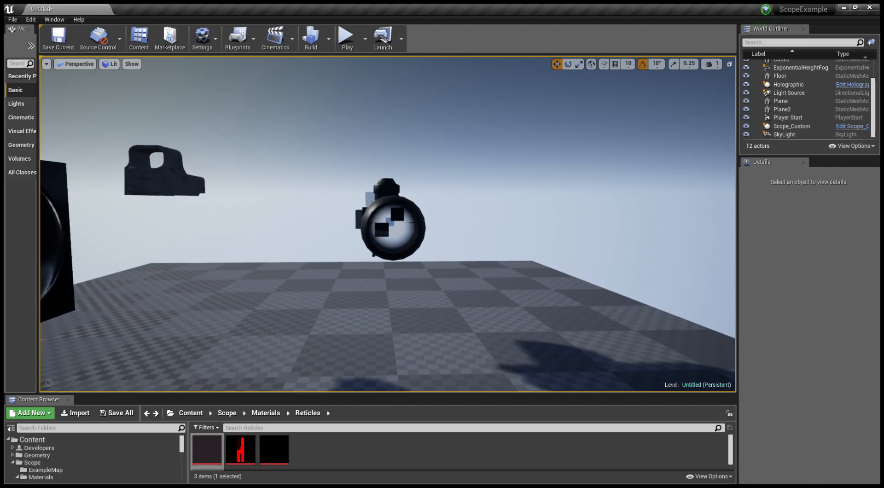
scroll(465, 272, up, 6)
scroll(477, 272, down, 3)
right_drag(477, 272, 459, 237)
key(w)
key(w)
key(s)
right_drag(505, 259, 493, 271)
key(w)
key(w)
key(w)
key(s)
- Examine the square lens plane with the green glowing reticle from oblique angles
right_drag(458, 297, 271, 295)
key(a)
key(d)
key(w)
key(d)
key(a)
key(d)
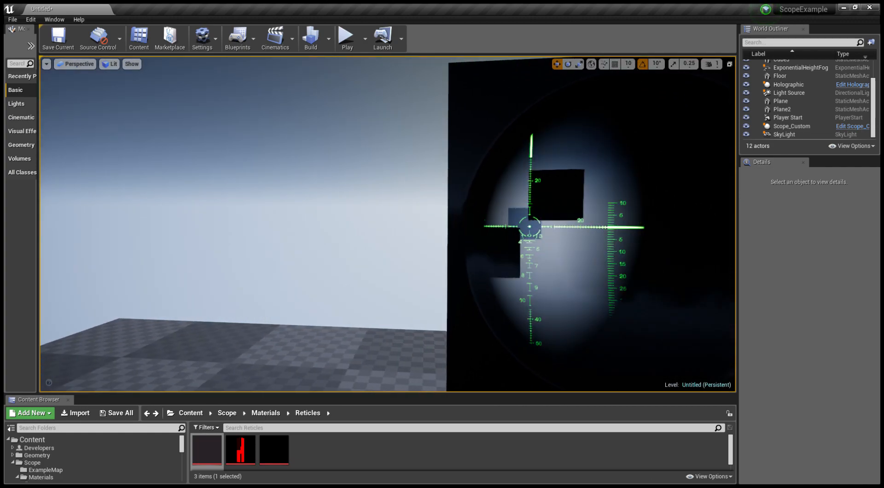
key(d)
key(d)
right_drag(387, 224, 382, 198)
key(s)
key(w)
key(d)
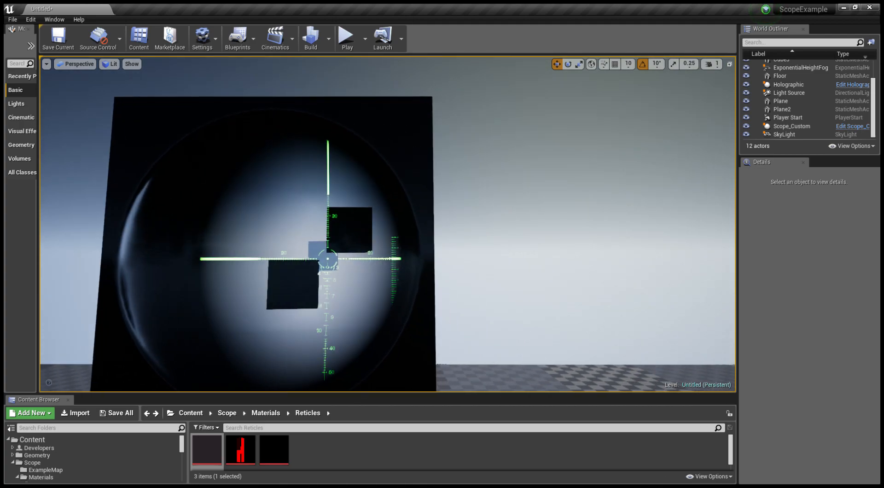
- Examine how the lens plane's sight picture and reticle scale with viewing distance
key(d)
right_drag(477, 261, 490, 275)
key(a)
key(d)
key(s)
key(w)
key(w)
key(s)
key(w)
key(s)
key(s)
key(w)
key(s)
key(d)
key(w)
key(s)
key(a)
key(a)
key(w)
key(s)
key(s)
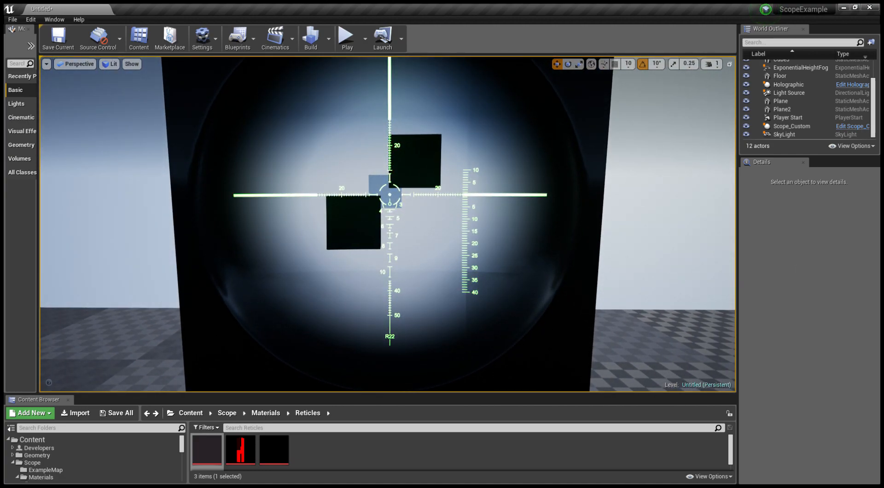
key(s)
right_drag(490, 275, 491, 274)
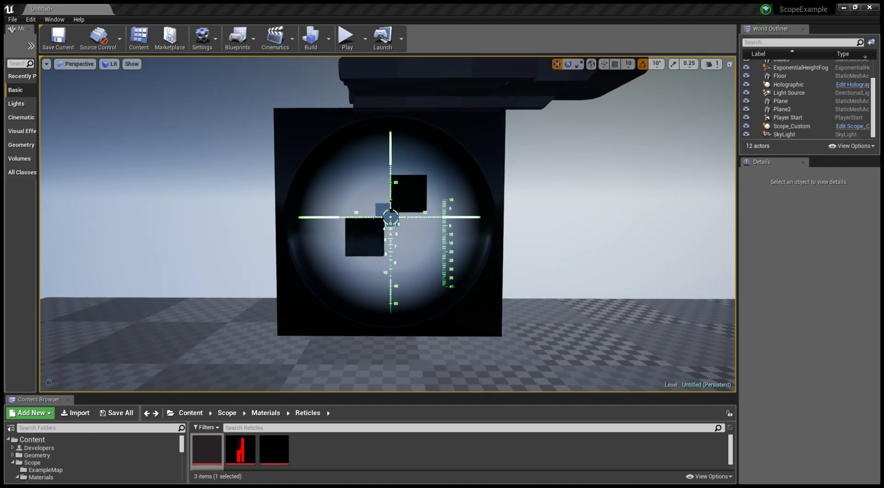
key(w)
right_drag(490, 275, 490, 275)
key(s)
key(s)
key(w)
key(s)
key(w)
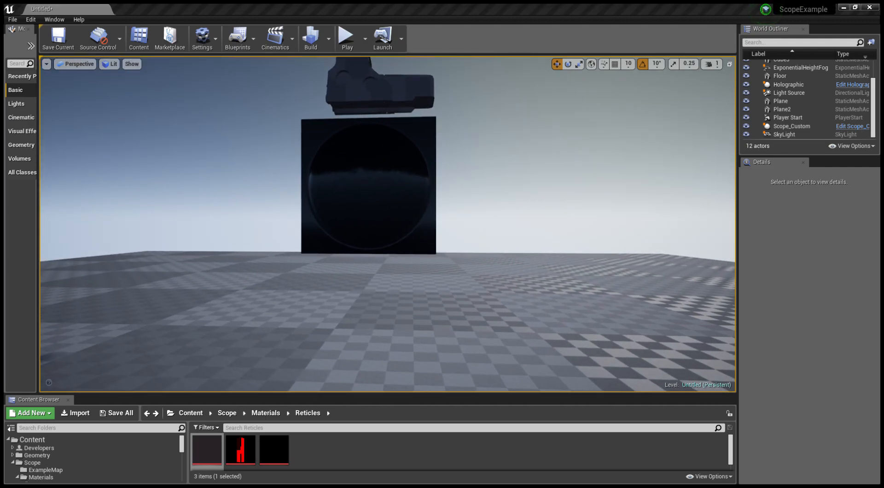
- Approach the lens plane head-on to check its reticle and shadow at close range
right_drag(735, 168, 734, 169)
key(w)
key(s)
right_drag(596, 216, 596, 216)
key(w)
key(s)
key(w)
key(w)
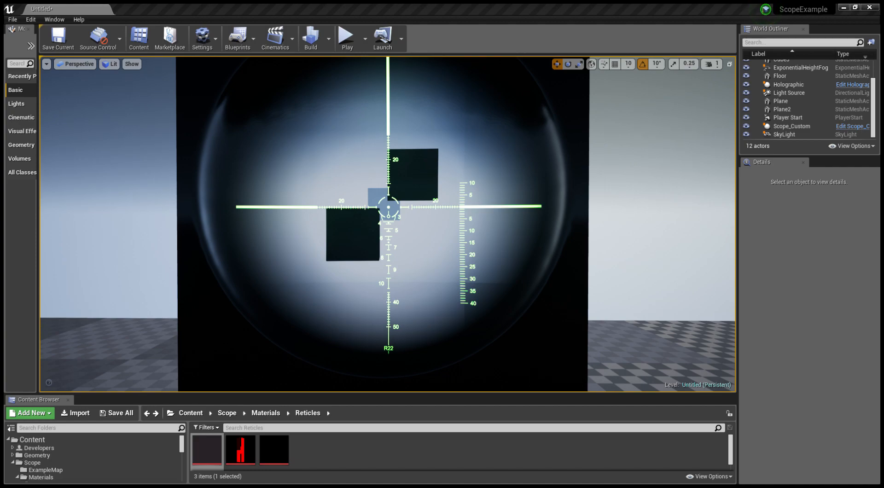
key(w)
right_drag(521, 205, 521, 206)
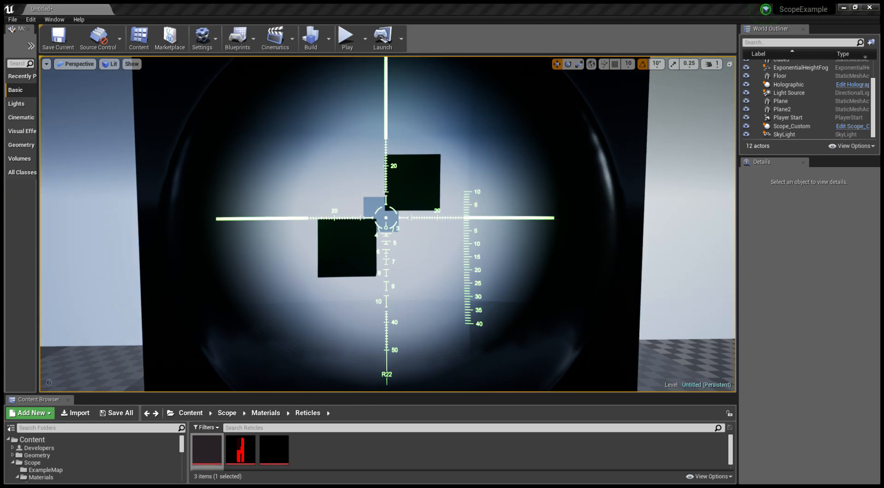
- Examine the lens plane's eye shadow from off-centre positions, and inspect the centred reticle up close
key(d)
right_drag(481, 256, 543, 240)
key(a)
key(s)
key(w)
key(s)
key(d)
key(w)
key(a)
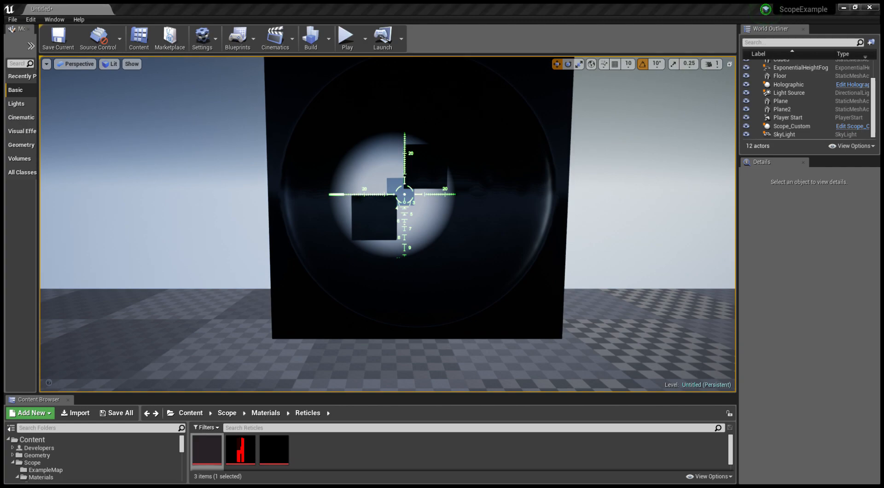
key(d)
right_drag(481, 256, 480, 267)
key(a)
key(d)
key(a)
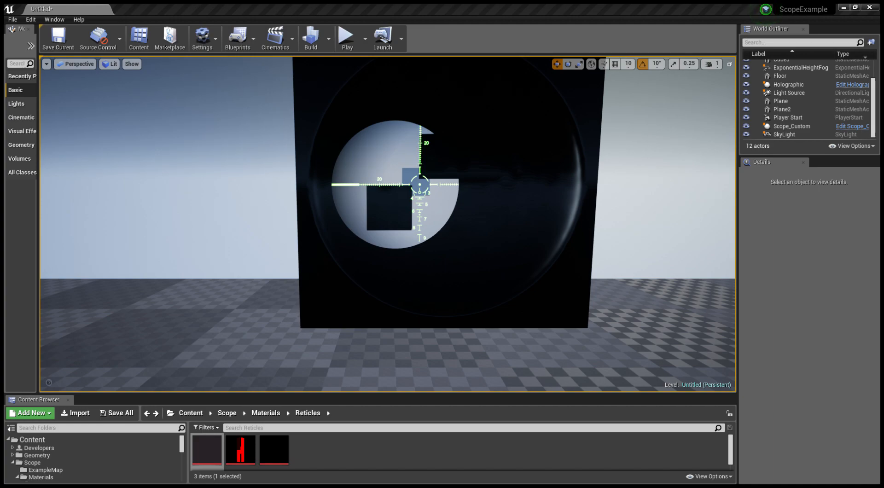
key(d)
right_drag(607, 200, 606, 201)
key(a)
key(d)
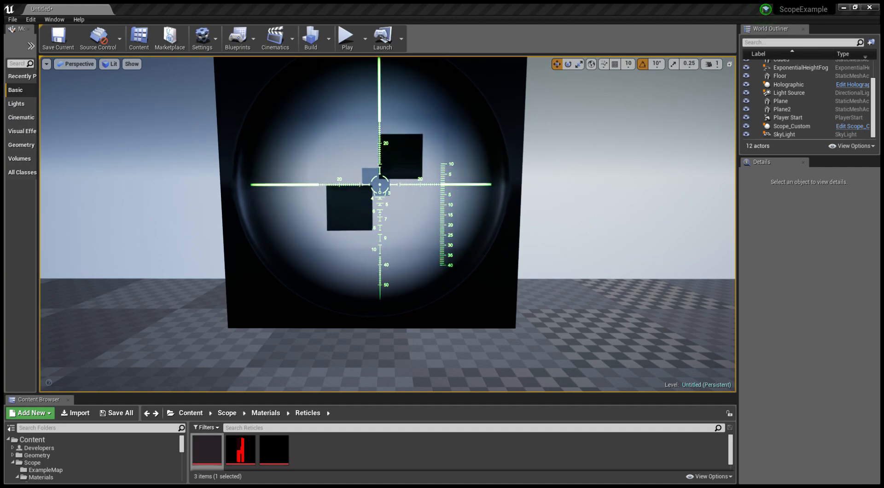
key(w)
right_drag(427, 212, 389, 209)
key(w)
key(s)
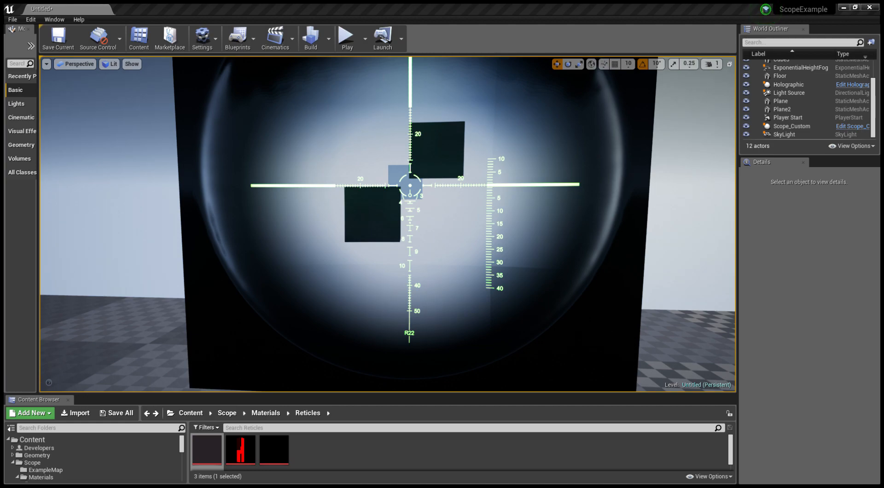
- Try the second texture in the Reticles folder as the lens plane's reticle
drag(288, 459, 356, 462)
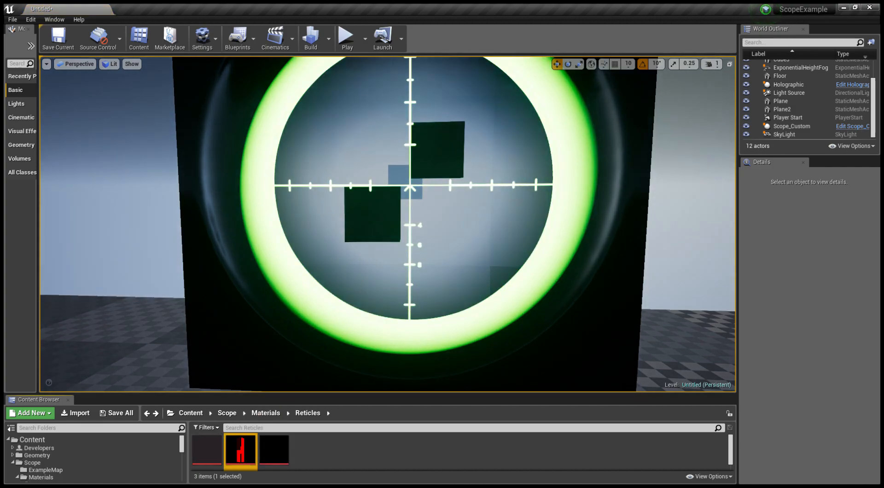
right_drag(388, 224, 340, 222)
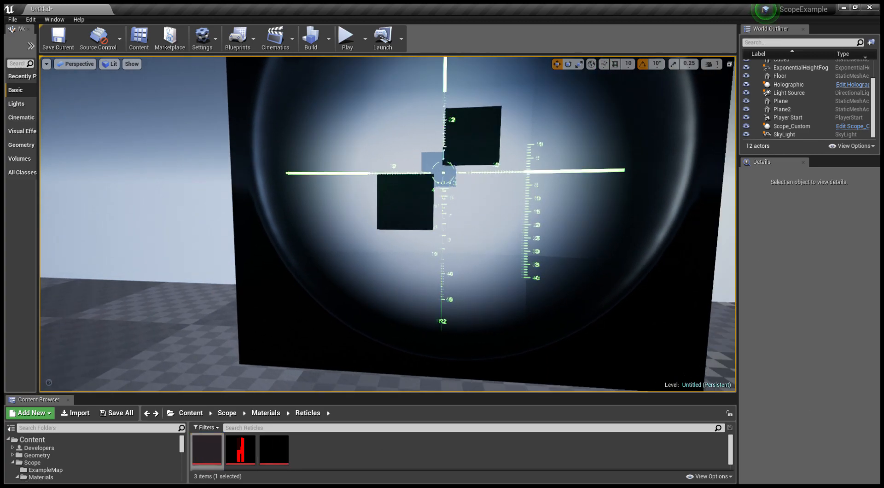
- Examine the scratches and reflections on the lens plane's glass from steep angles
right_drag(388, 224, 368, 197)
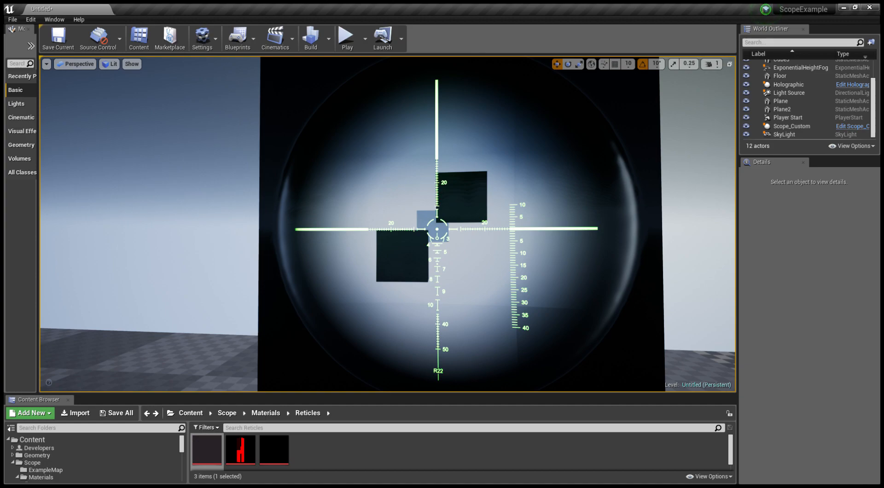
mouse_move(508, 257)
right_down()
mouse_move(465, 256)
mouse_move(479, 212)
mouse_move(508, 257)
mouse_move(488, 256)
mouse_move(508, 274)
right_up()
right_drag(417, 307, 498, 279)
key(a)
key(d)
key(a)
key(a)
right_drag(377, 314, 432, 350)
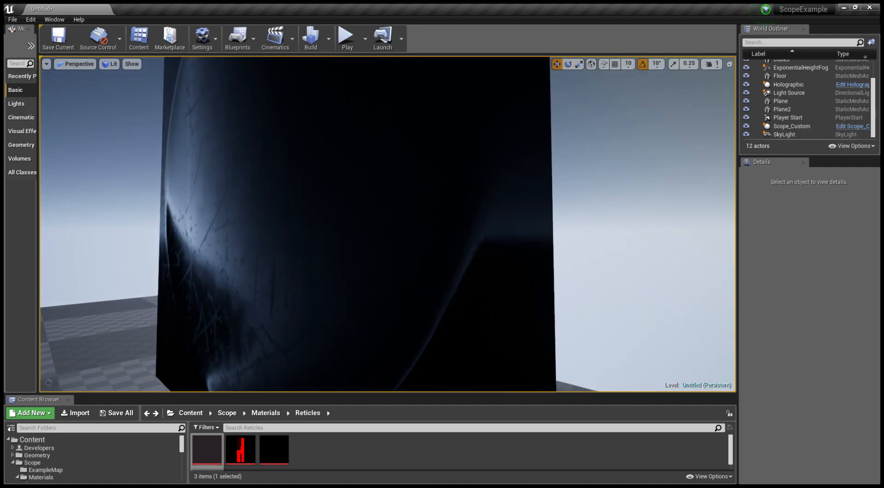
key(d)
right_drag(403, 319, 336, 308)
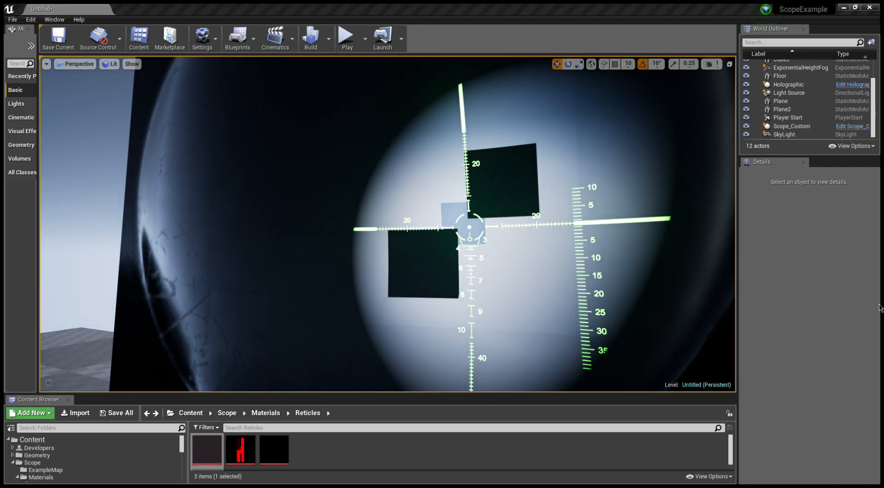
key(s)
right_drag(387, 276, 442, 269)
key(w)
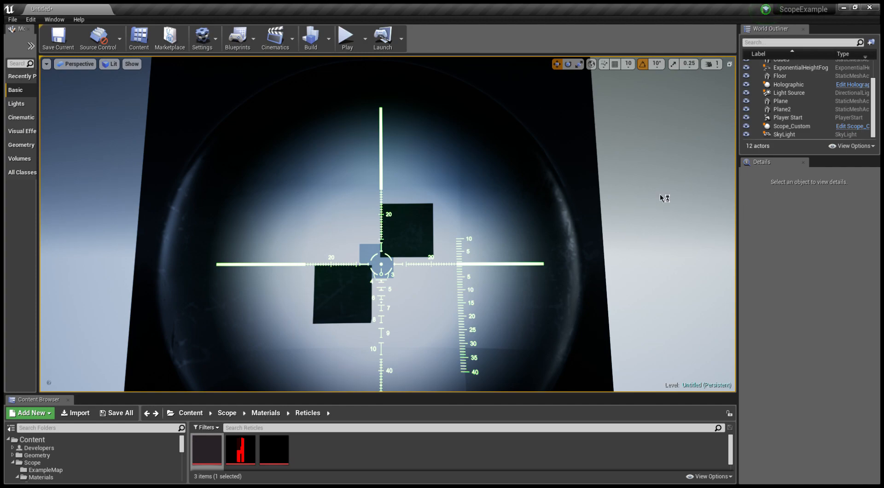
- Select the Scope_Custom actor and frame its eyepiece in the viewport
right_drag(597, 259, 582, 235)
right_drag(405, 202, 354, 252)
key(w)
key(s)
key(w)
click(354, 251)
right_drag(542, 255, 503, 263)
key(s)
key(w)
key(s)
key(w)
key(s)
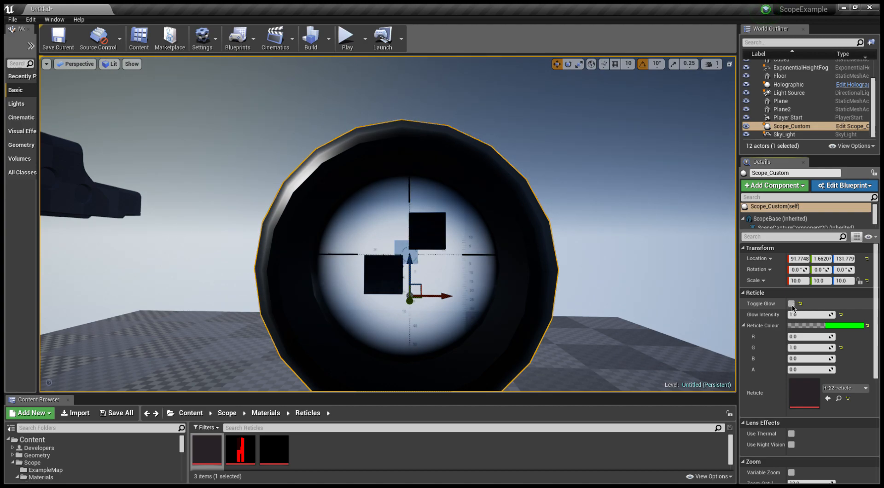
- Enable Toggle Glow on Scope_Custom and set the reticle colour to red with R 1.0, G 0.0 and B 0.0
scroll(796, 313, down, 1)
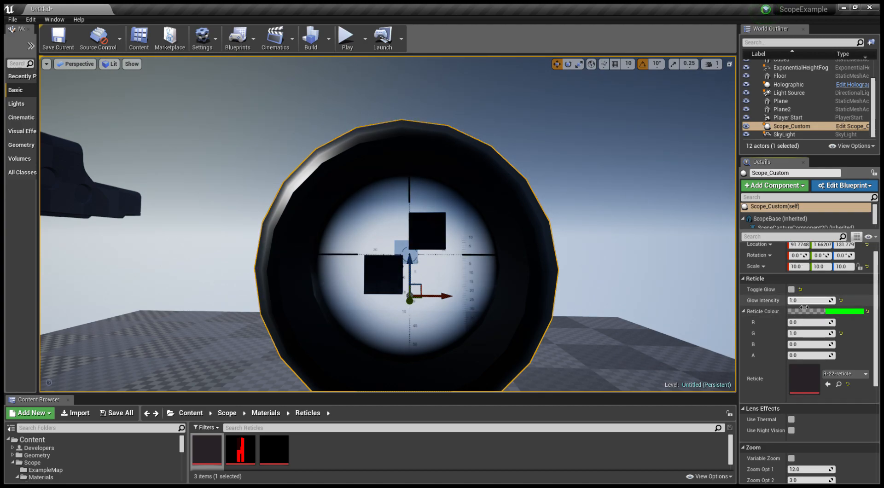
click(792, 289)
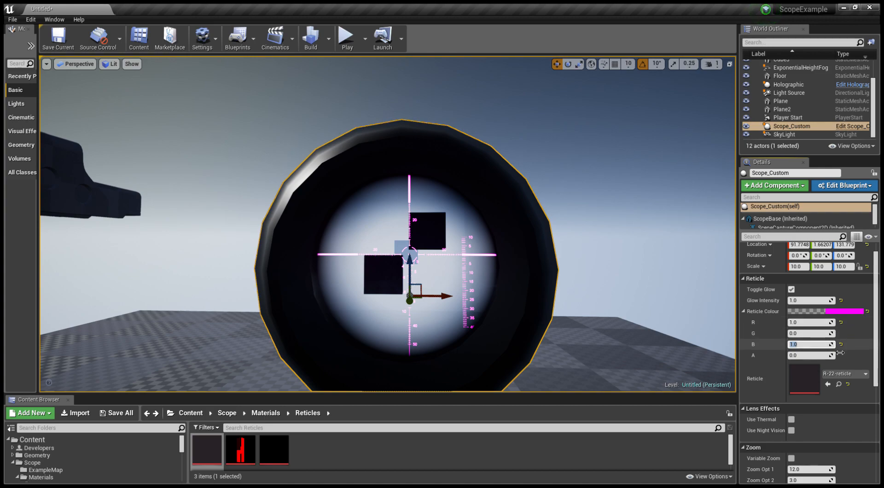
key(w)
right_drag(709, 299, 713, 311)
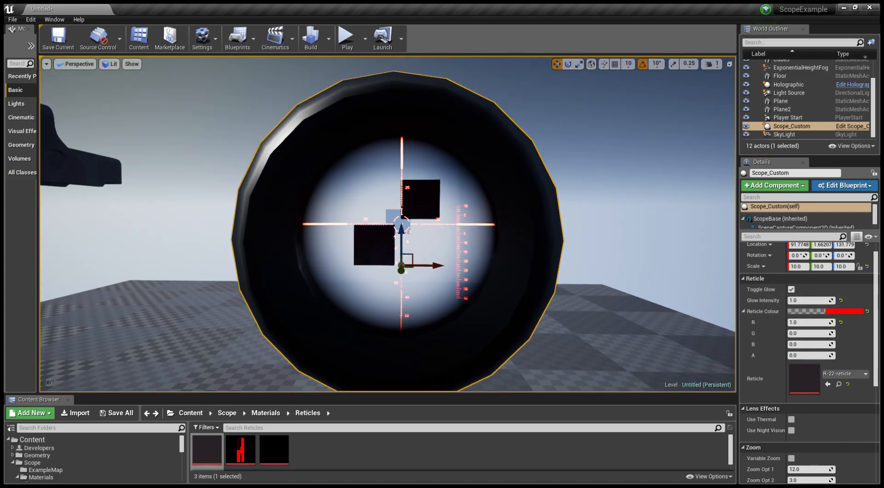
- Try the scope texture as Scope_Custom's reticle, and set the reticle back to R-22-reticle
drag(256, 461, 803, 378)
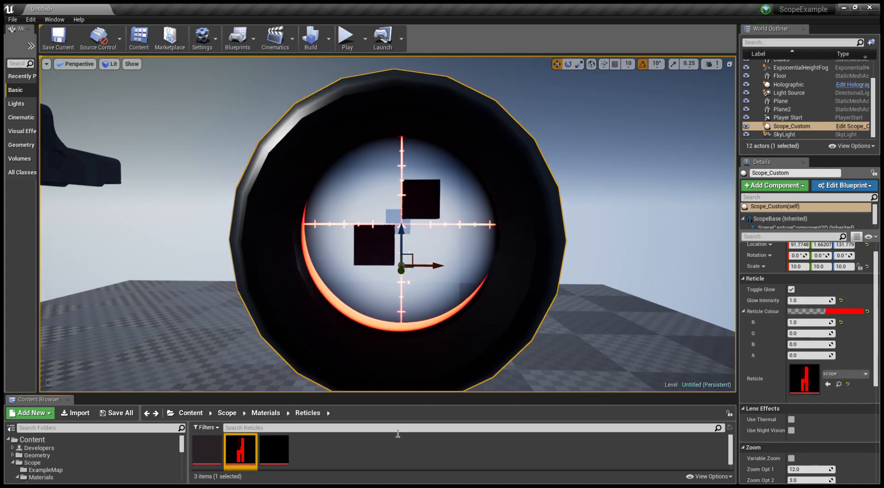
drag(207, 450, 804, 378)
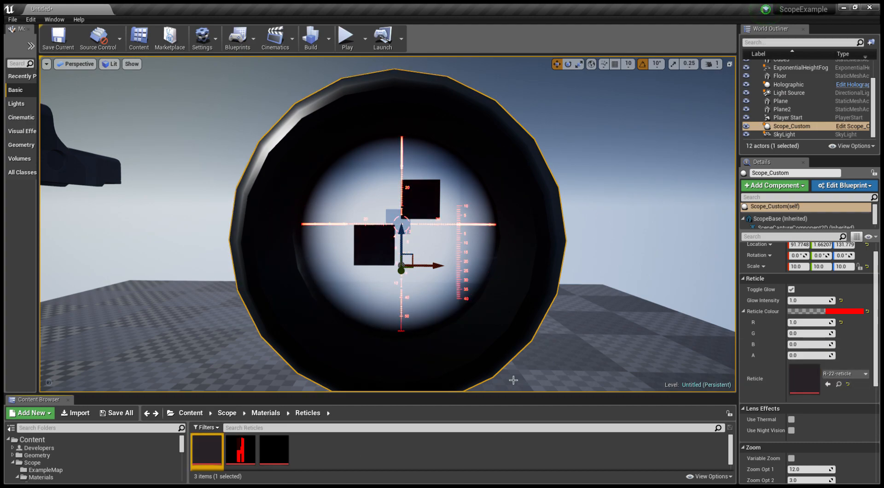
scroll(834, 311, down, 1)
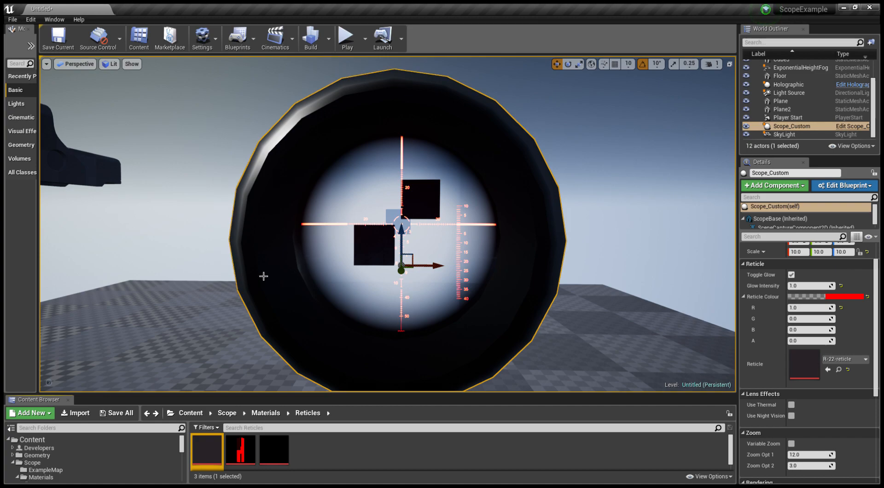
- Enable Use Thermal on Scope_Custom and view the thermal lens and the scope body from the side
click(791, 405)
right_drag(423, 286, 311, 142)
key(a)
key(d)
right_drag(356, 226, 266, 207)
key(d)
key(s)
key(w)
key(a)
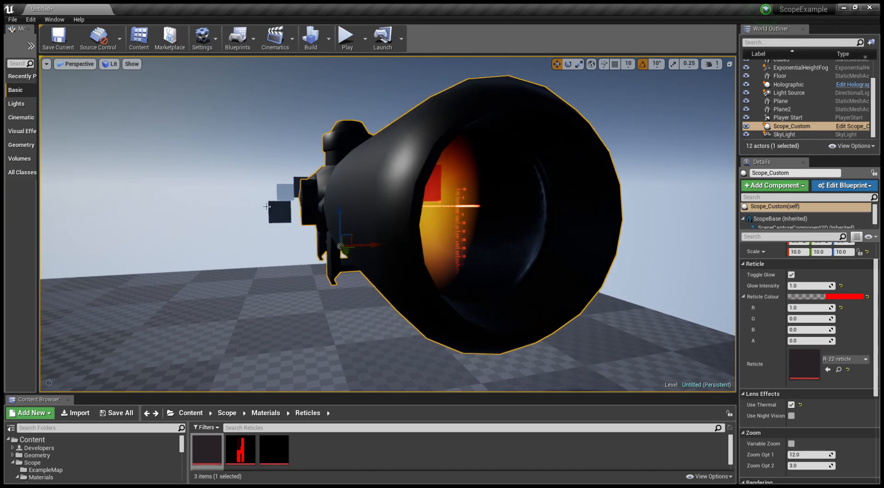
key(d)
right_drag(337, 169, 276, 172)
key(w)
right_drag(431, 190, 409, 183)
key(a)
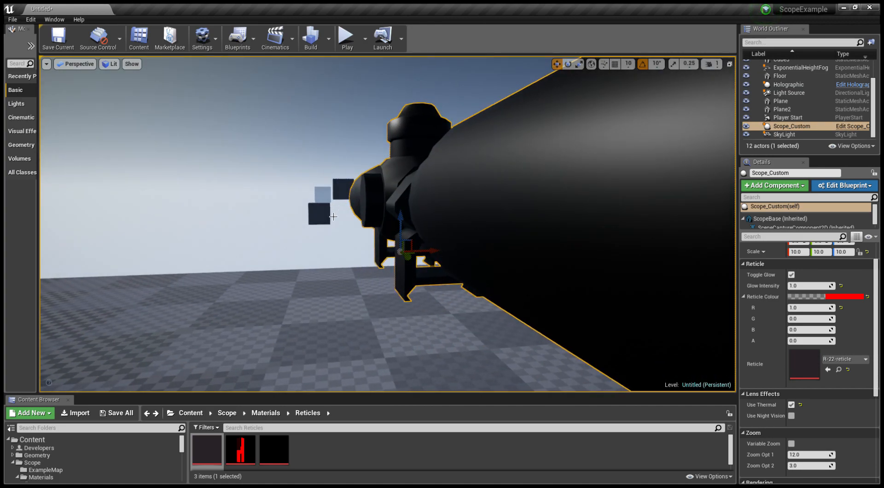
- Select the target cubes beyond the scope, ending with Cube3, and compare them with their thermal image in the lens
click(326, 211)
click(342, 189)
click(322, 195)
key(d)
right_drag(379, 249, 417, 202)
key(a)
key(Escape)
key(a)
click(343, 186)
key(d)
right_drag(342, 186, 345, 198)
right_drag(436, 208, 436, 195)
key(d)
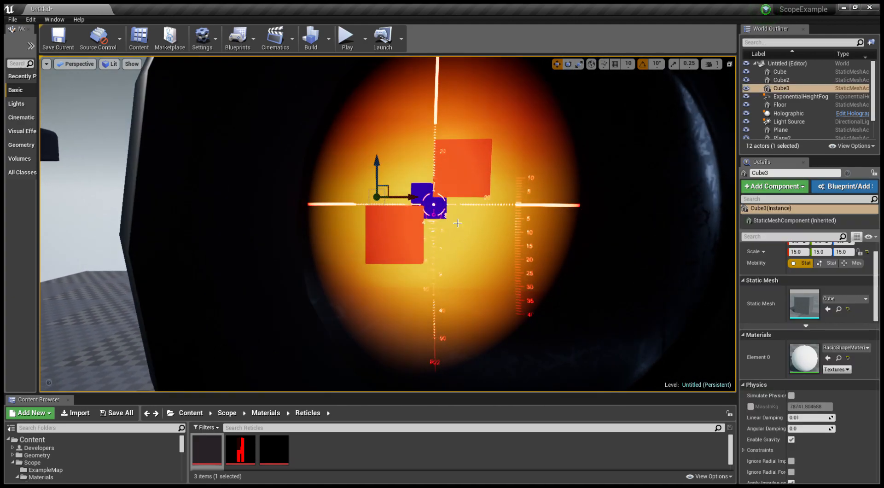
- Pick out the distant cubes beside the scope, clear the selection, and examine the thermal sight picture up close and from farther back
right_drag(382, 223, 381, 222)
key(a)
click(381, 222)
click(398, 197)
click(373, 214)
click(379, 163)
right_drag(372, 165, 371, 165)
key(d)
right_drag(468, 218, 468, 217)
key(d)
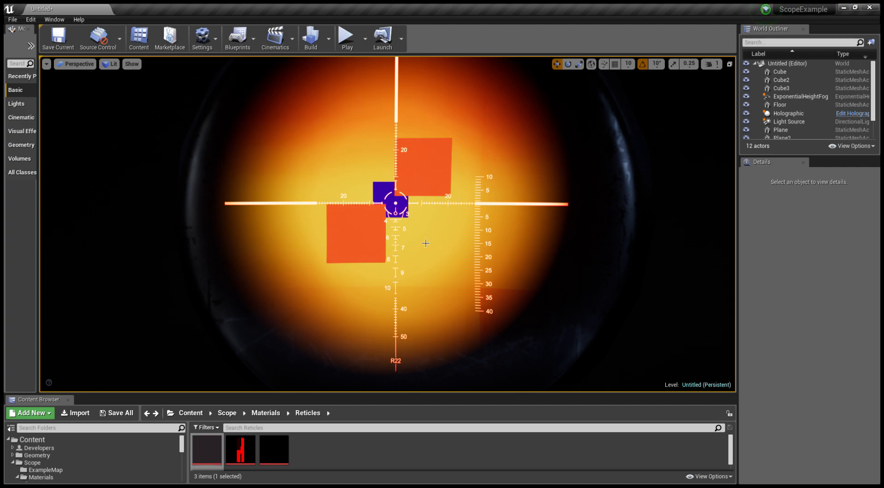
key(s)
mouse_move(430, 244)
right_down()
mouse_move(431, 256)
mouse_move(439, 235)
mouse_move(427, 236)
right_up()
key(w)
key(s)
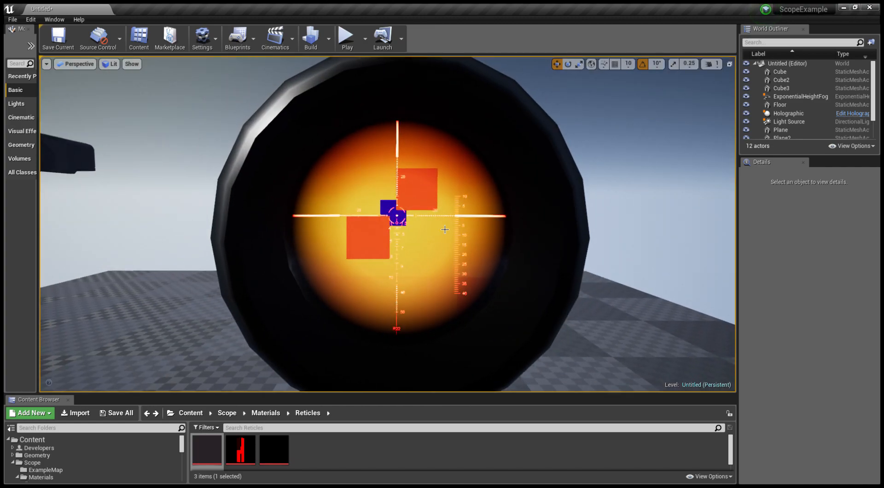
- Reselect Scope_Custom, disable Use Thermal and enable Use Night Vision
click(580, 225)
click(792, 405)
click(791, 416)
mouse_move(431, 239)
right_down()
mouse_move(426, 230)
mouse_move(419, 243)
right_up()
key(w)
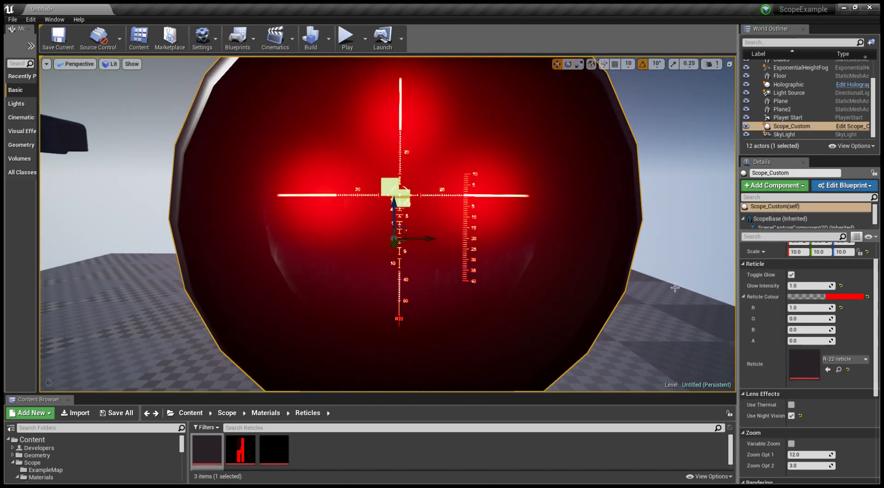
- Try a bright green reticle colour on Scope_Custom with R 0.0 and G 1.0
click(803, 308)
text(0)
key(Return)
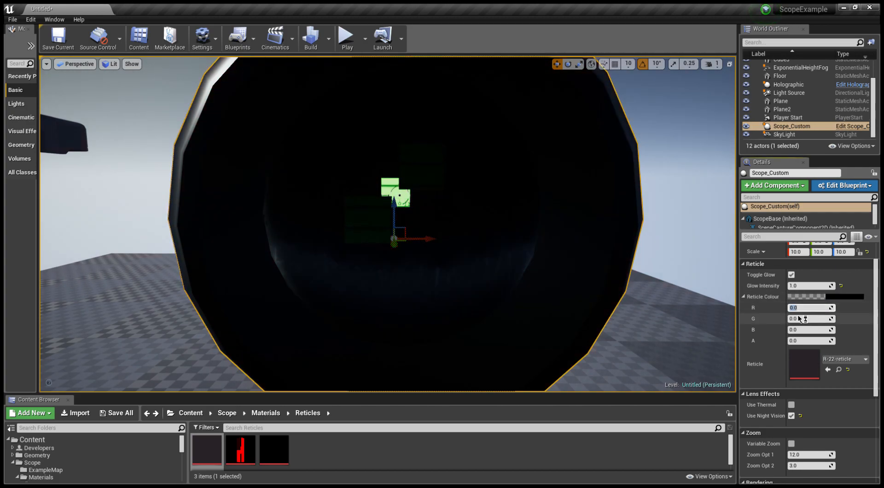
click(805, 322)
text(1)
key(Return)
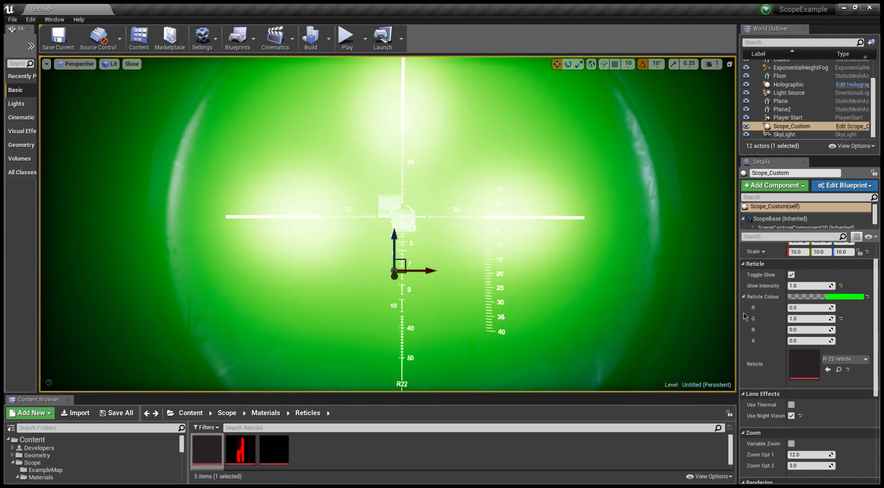
- Set the reticle's G to 0.0, inspect the night-vision view, and set R to 1.0
click(804, 319)
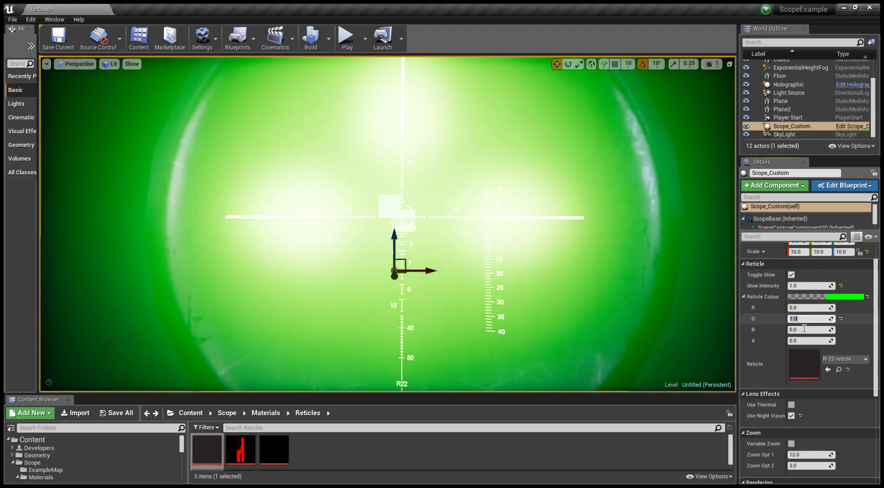
text(0)
key(Return)
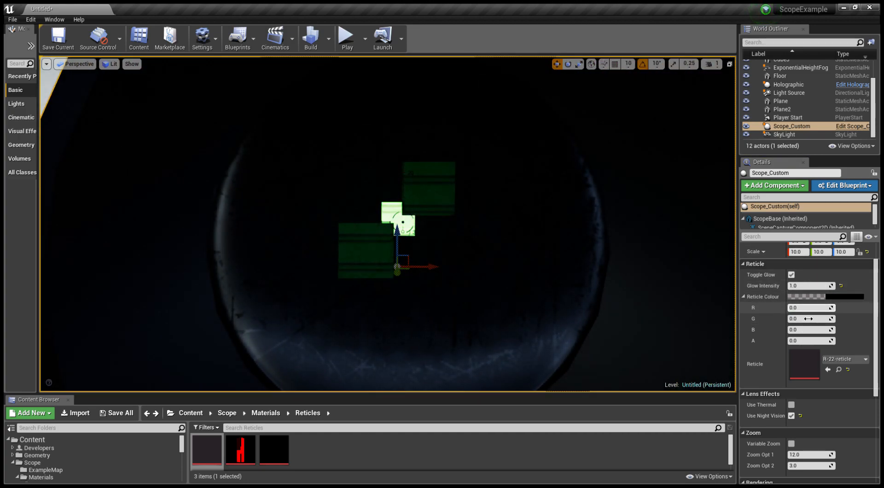
right_drag(377, 229, 395, 258)
key(s)
right_drag(388, 216, 345, 156)
key(w)
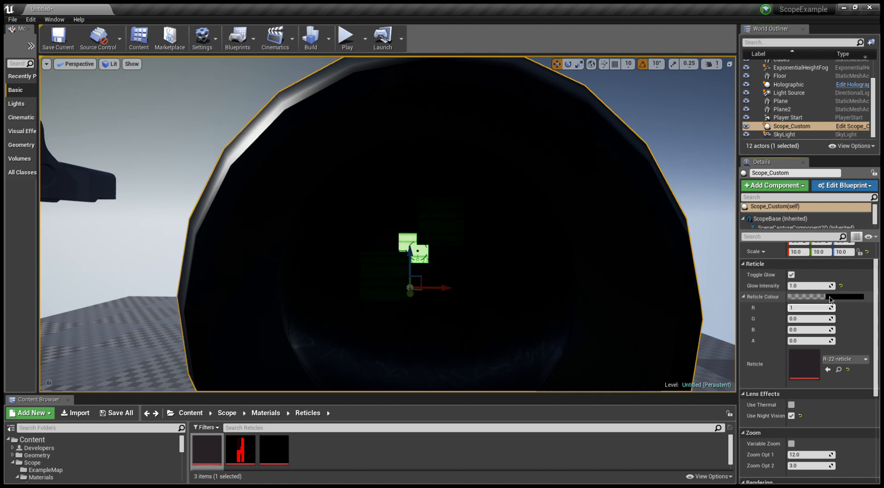
key(Return)
key(w)
mouse_move(423, 293)
right_down()
mouse_move(440, 385)
mouse_move(440, 290)
right_up()
key(s)
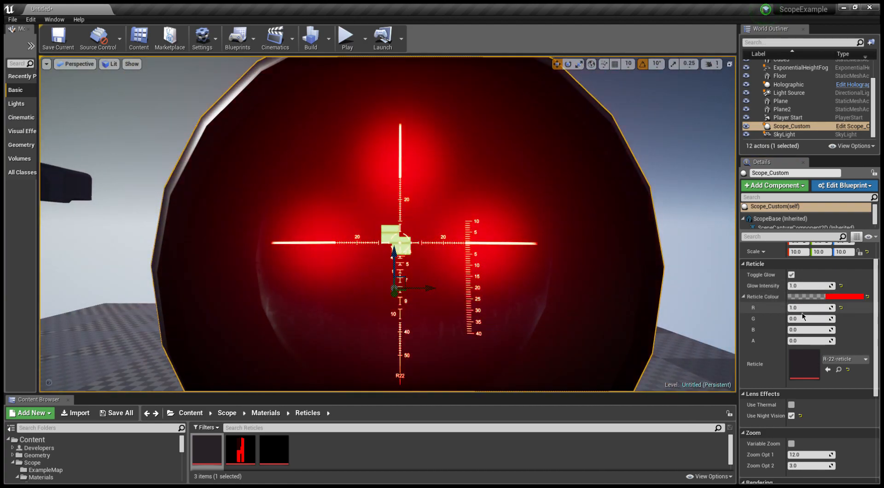
- Lower Scope_Custom's Glow Intensity to 0.542857 and set the reticle colour's R to 0.1
drag(807, 286, 798, 286)
click(805, 309)
text(0.1)
key(Return)
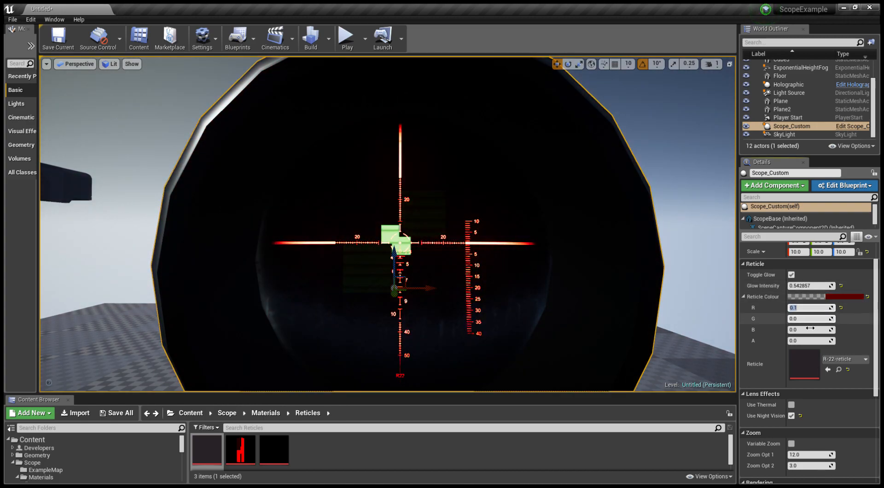
- Change the reticle to a dim green with R 0.0 and G 0.1
right_drag(487, 276, 452, 239)
key(w)
key(s)
click(810, 308)
mouse_move(477, 255)
right_down()
mouse_move(491, 235)
mouse_move(477, 254)
right_up()
key(w)
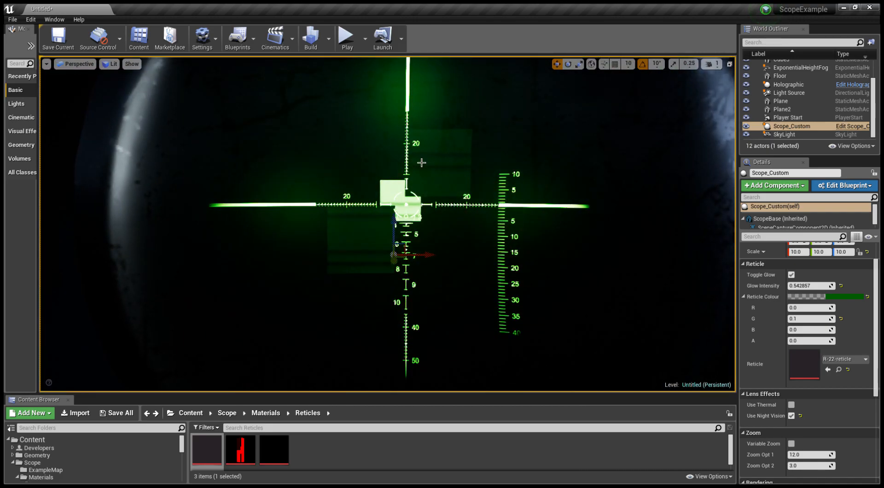
- Examine the green reticle and the target cubes through the night-vision lens from varying distances and angles
key(s)
right_drag(389, 259, 479, 290)
key(w)
key(s)
key(w)
key(s)
key(w)
key(a)
key(d)
key(d)
key(a)
right_drag(399, 178, 399, 177)
right_drag(375, 240, 361, 259)
key(a)
key(d)
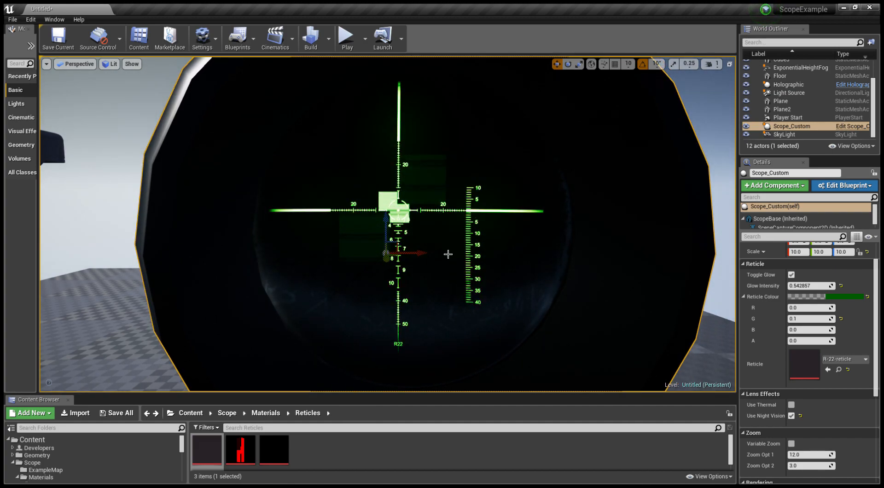
key(w)
right_drag(409, 233, 372, 195)
key(s)
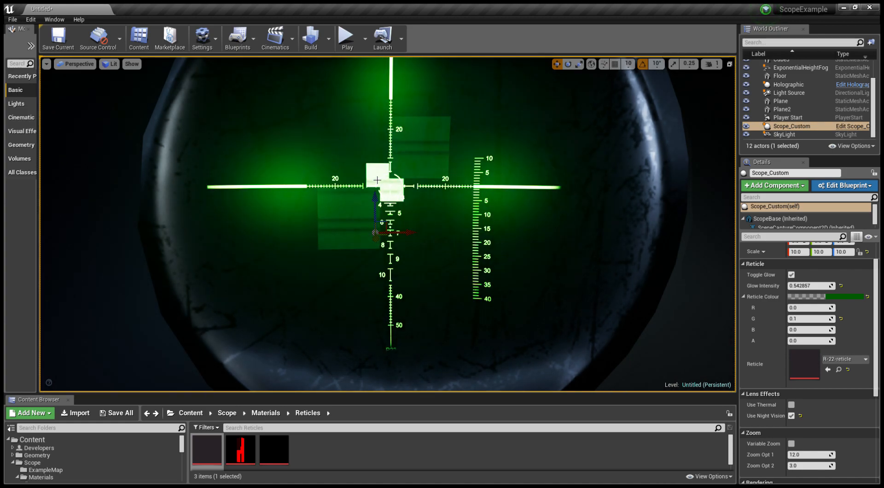
key(s)
right_drag(420, 240, 420, 240)
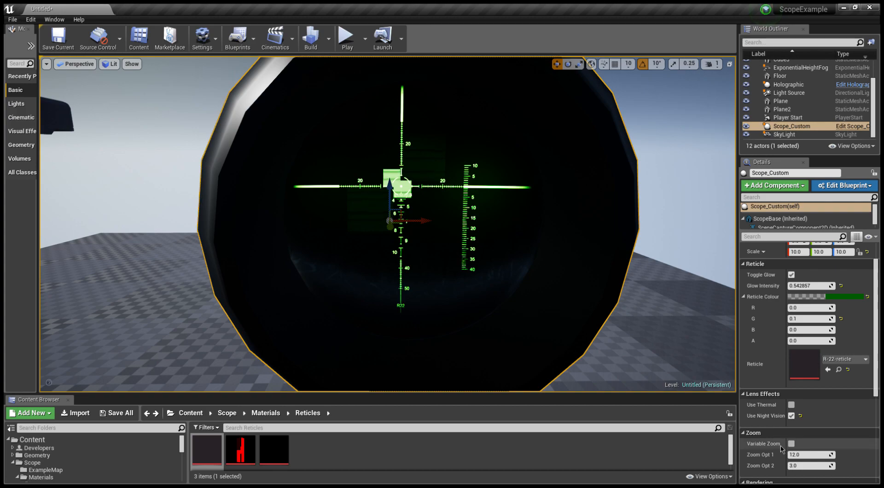
- Disable Use Night Vision on Scope_Custom, and switch Variable Zoom on and back off
click(792, 416)
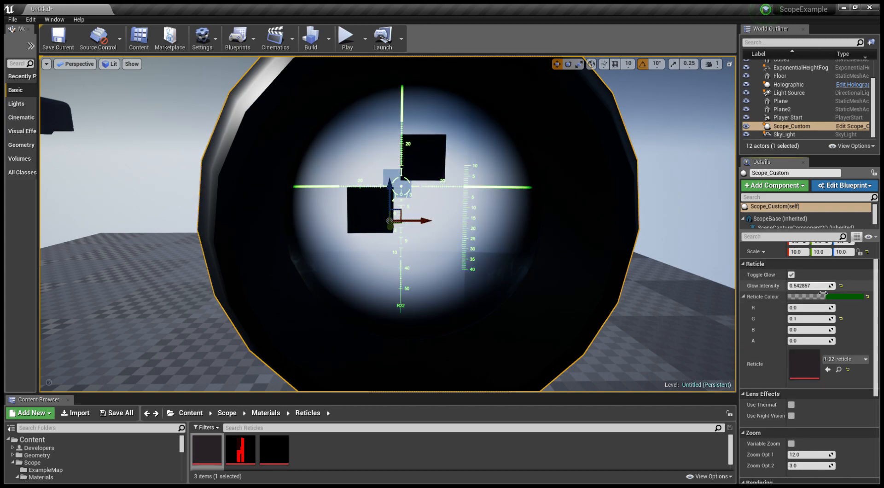
right_drag(642, 321, 611, 318)
scroll(852, 449, down, 3)
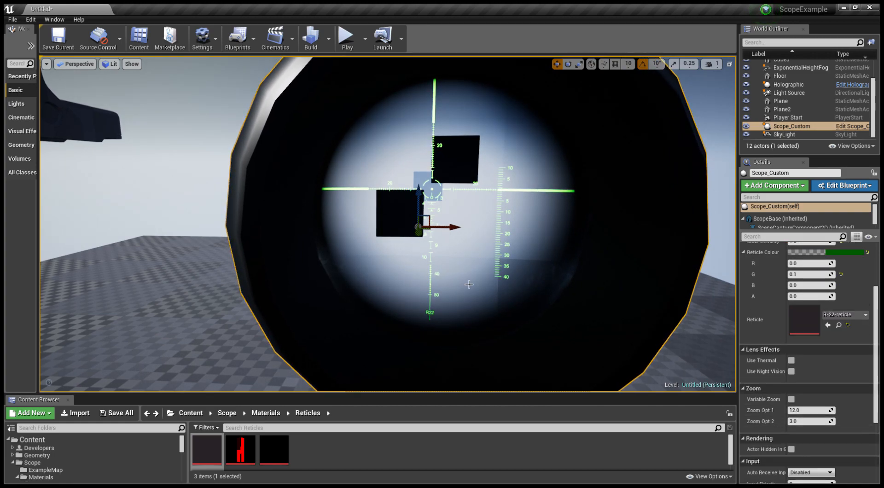
click(791, 399)
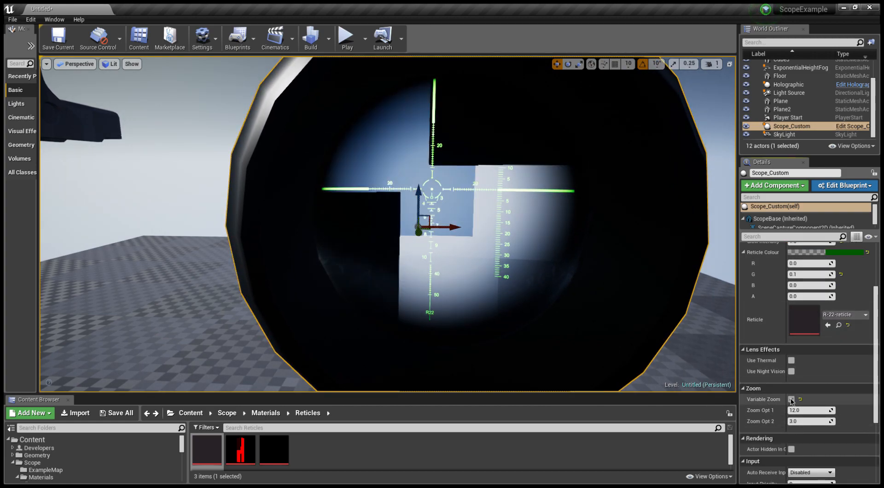
click(792, 399)
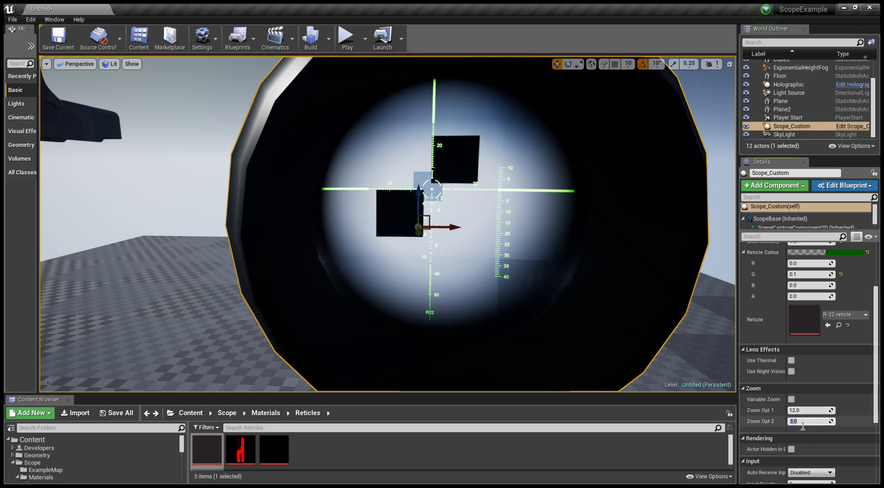
- Enable Variable Zoom, try 5.0 for Zoom Opt 2, and set it back to 3.0
click(792, 399)
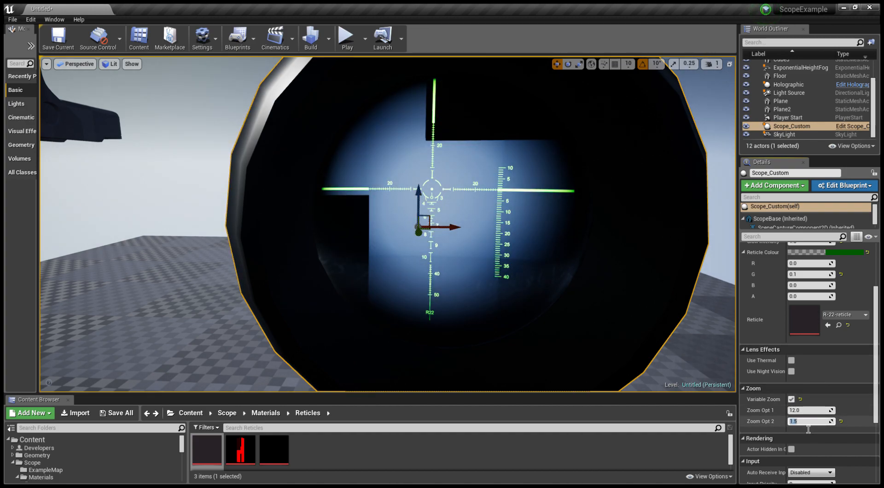
text(3)
key(Return)
text(5)
key(Return)
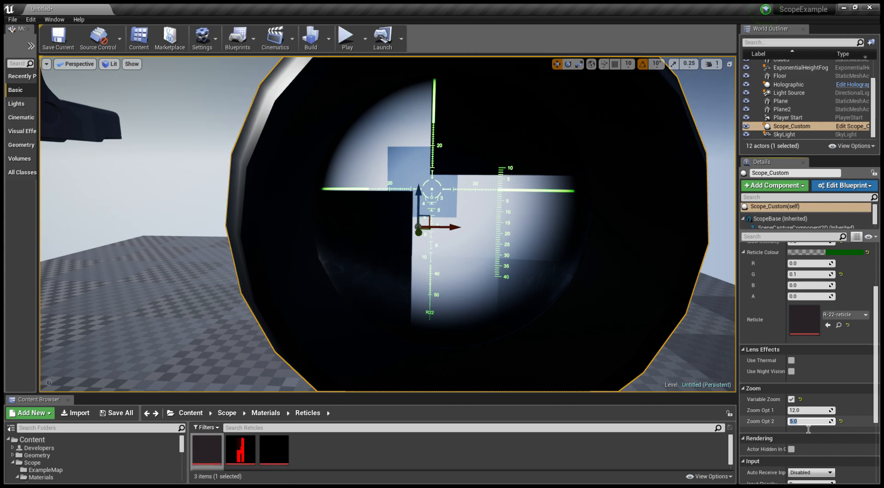
text(3)
key(Return)
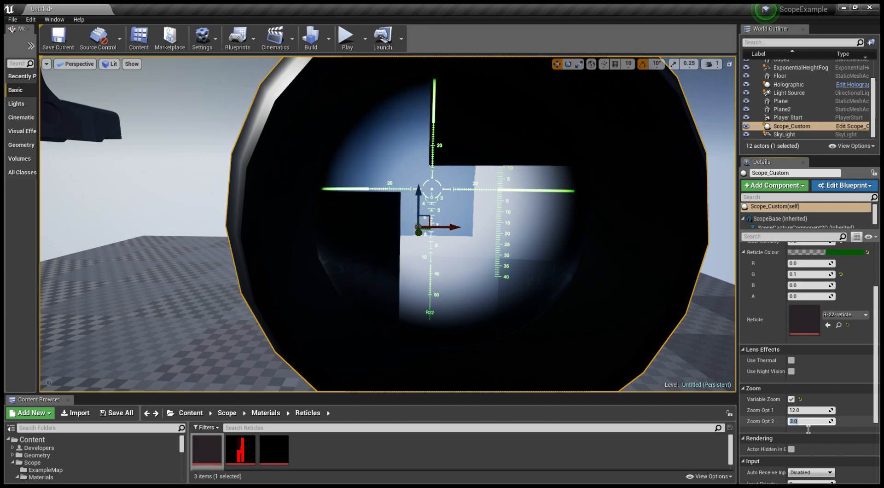
- Toggle Variable Zoom off and on to compare the sight picture at Zoom Opt 1 and Zoom Opt 2
click(792, 399)
click(792, 399)
click(791, 399)
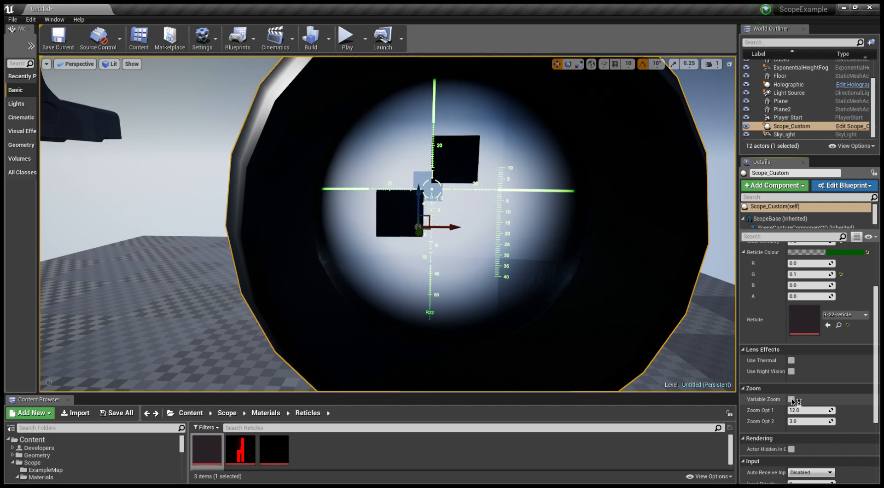
click(792, 399)
scroll(523, 270, down, 3)
- Clear the selection and bring the neighbouring holographic sight into view from behind
right_drag(525, 270, 519, 241)
key(w)
key(Escape)
key(w)
key(w)
key(a)
key(w)
key(a)
key(d)
key(a)
right_drag(370, 234, 370, 235)
key(s)
right_drag(421, 263, 405, 253)
key(d)
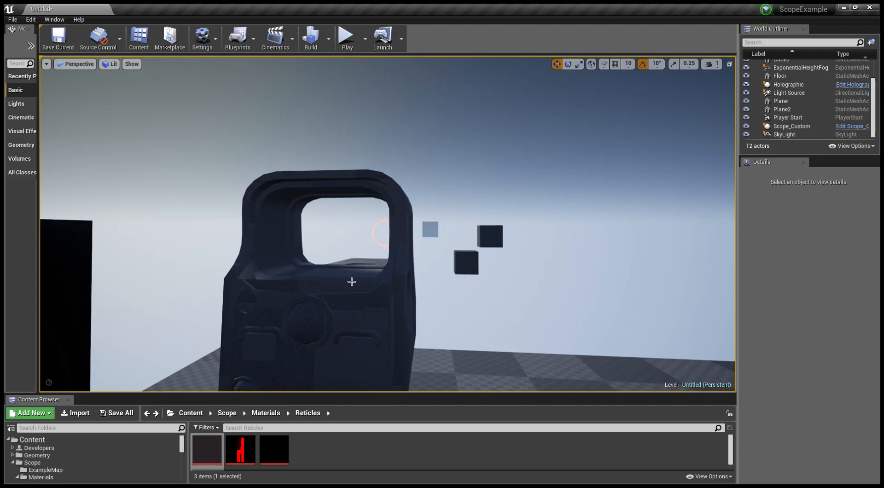
- Examine how the holographic sight's reticle lines up with the target cubes from different angles
key(a)
right_drag(342, 314, 360, 196)
key(d)
key(w)
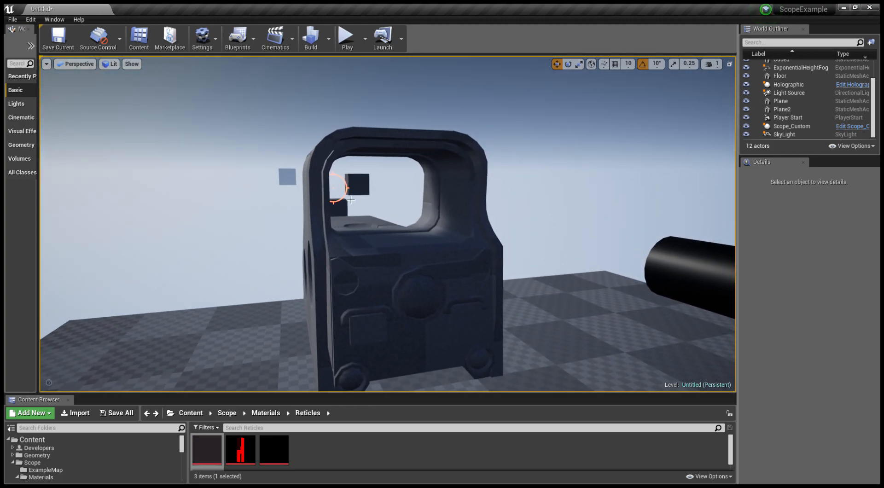
right_drag(294, 212, 258, 206)
key(d)
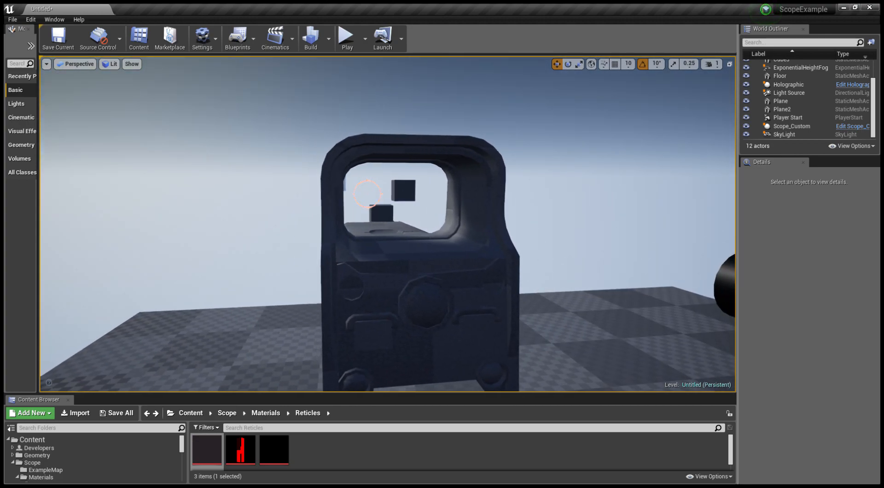
right_drag(384, 246, 384, 246)
key(a)
right_drag(362, 192, 395, 221)
key(w)
key(a)
right_drag(467, 268, 414, 288)
key(d)
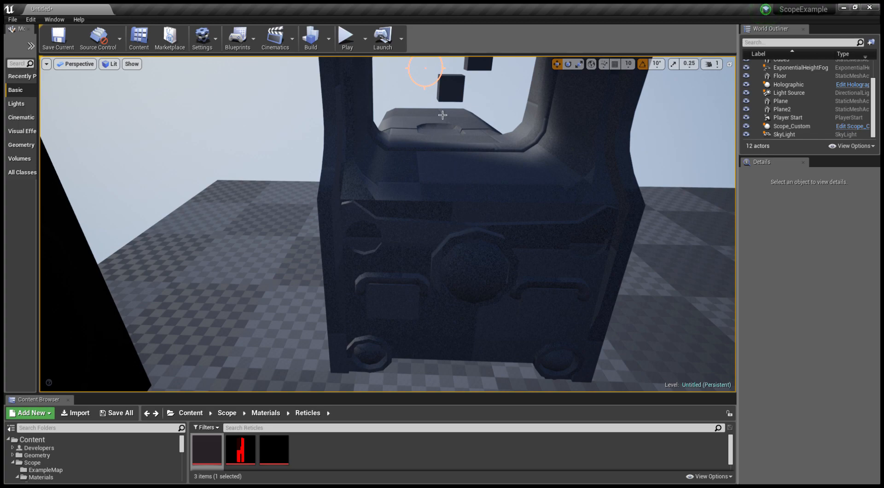
- Inspect the holographic sight's window, reticle and body from closer in and off to the side
right_drag(439, 110, 439, 60)
key(s)
right_drag(469, 359, 198, 198)
key(w)
key(a)
key(s)
key(d)
key(w)
key(a)
key(s)
key(a)
key(d)
key(w)
key(s)
key(a)
key(d)
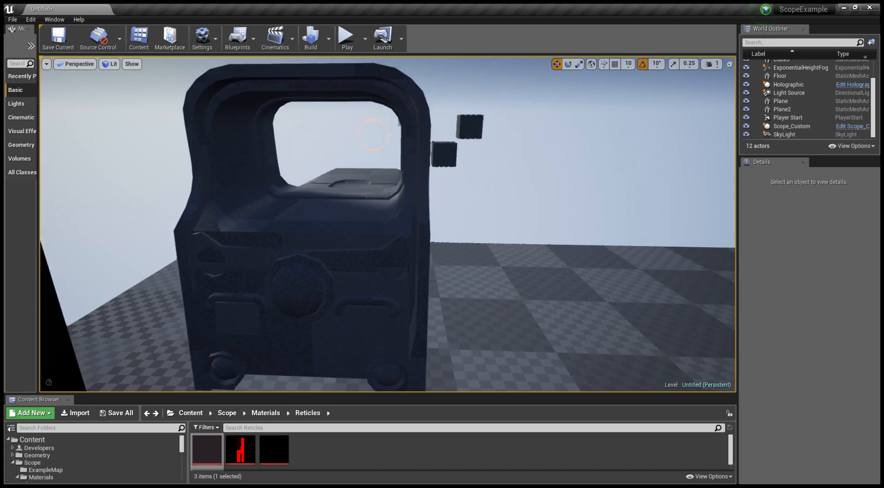
key(a)
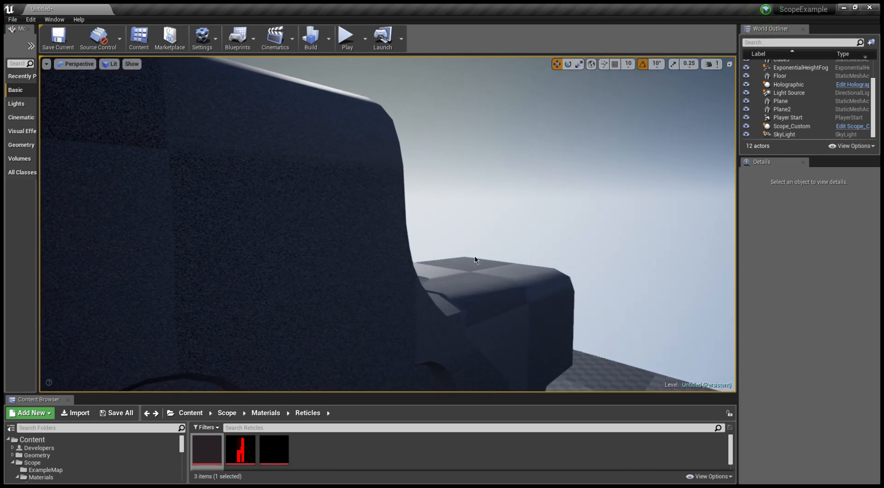
key(d)
key(a)
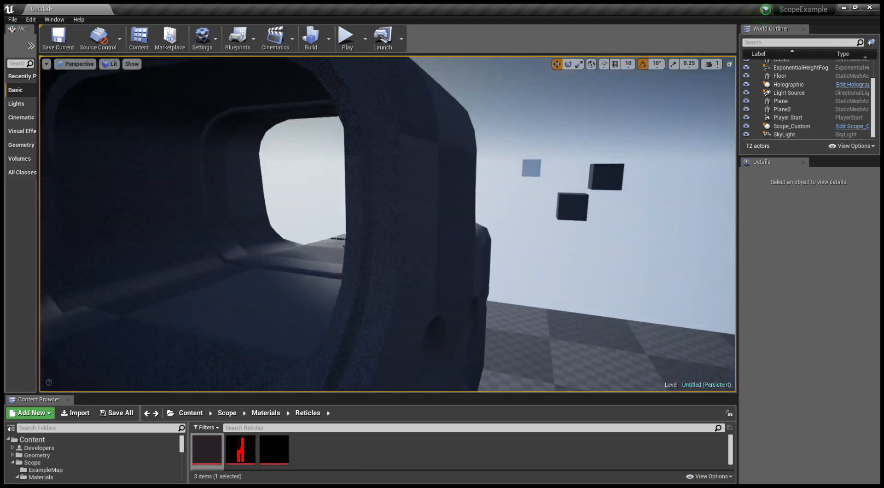
- Examine the holographic sight's housing from beside its window and back around to its rear face and base
key(a)
key(d)
key(a)
key(s)
key(d)
key(a)
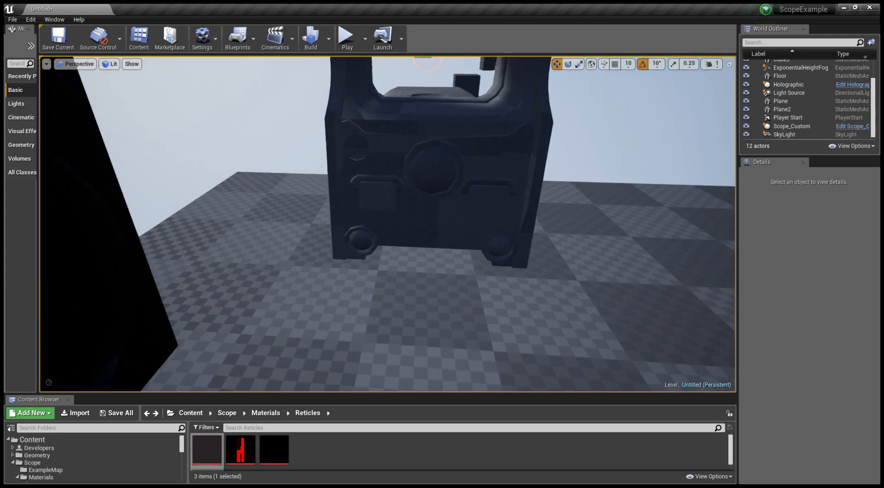